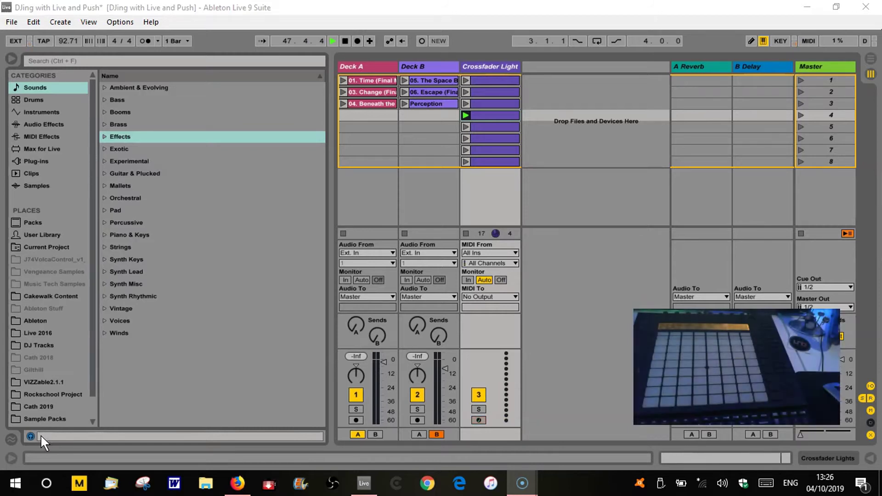
Step: Set the song tempo to 100 BPM
left_click(62, 38)
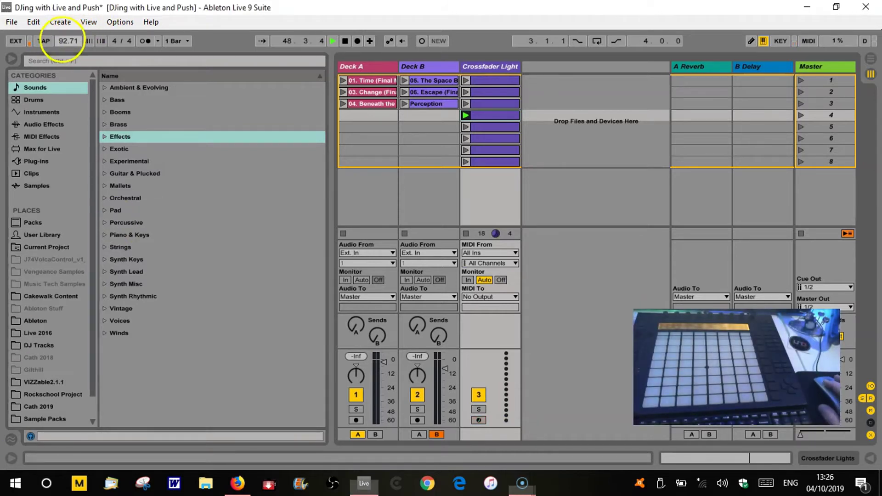
type("100")
key("Return")
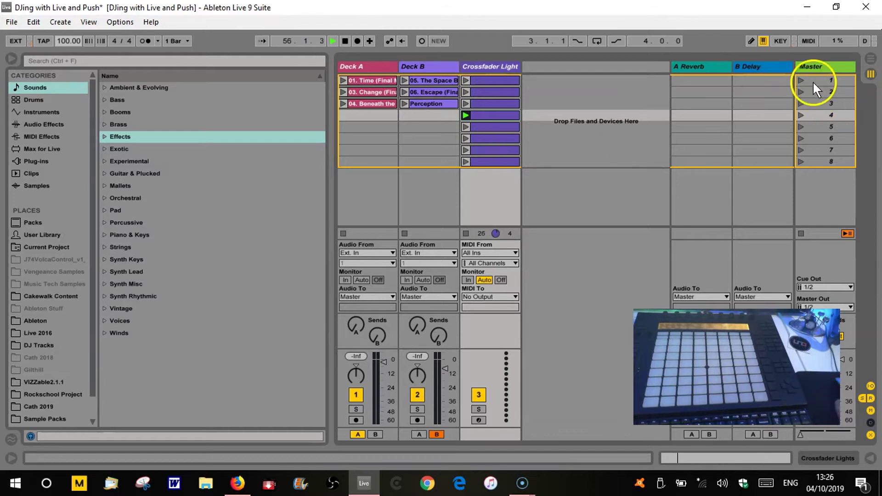
Step: Map the song tempo to the controller's CC 14 encoder and try changing the tempo with it
left_click(806, 40)
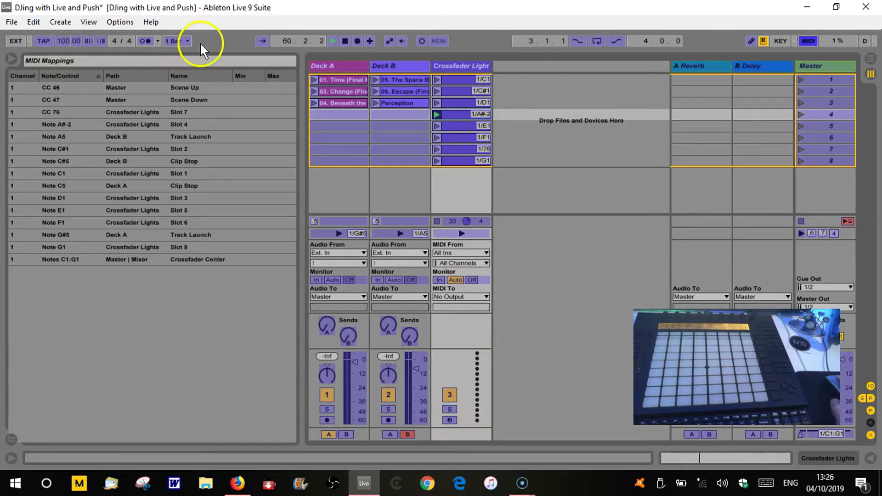
left_click(61, 41)
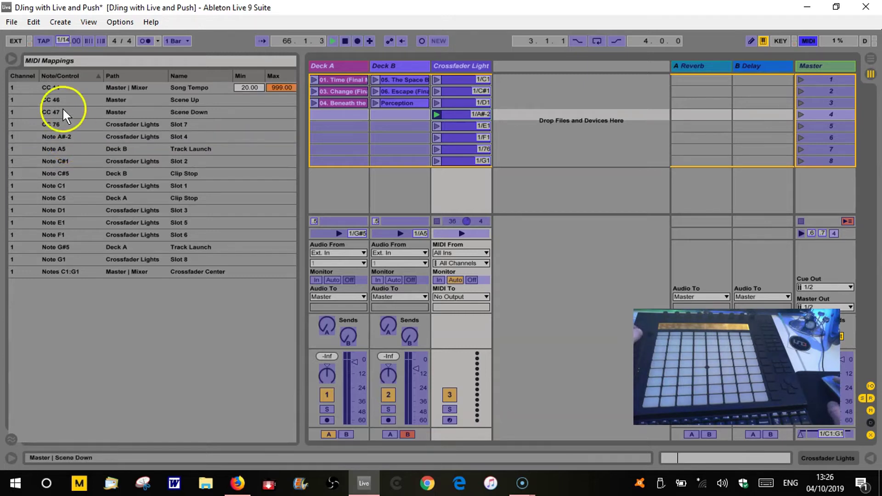
left_click(91, 89)
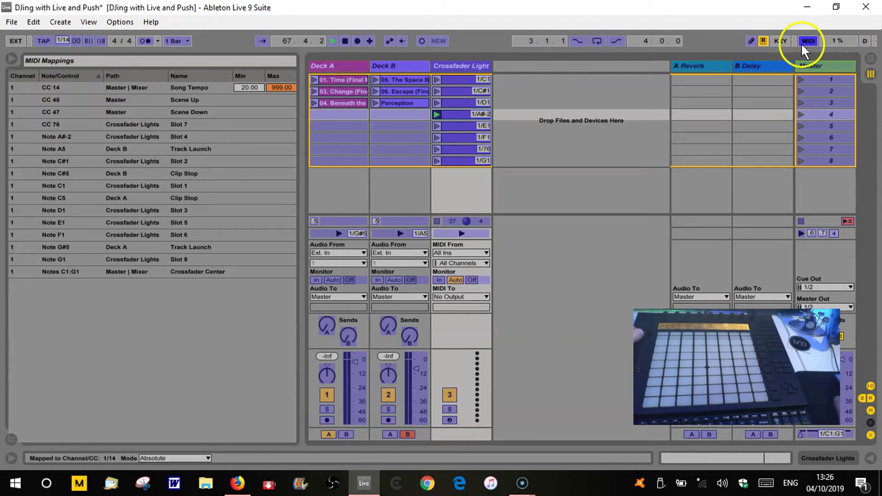
left_click(806, 40)
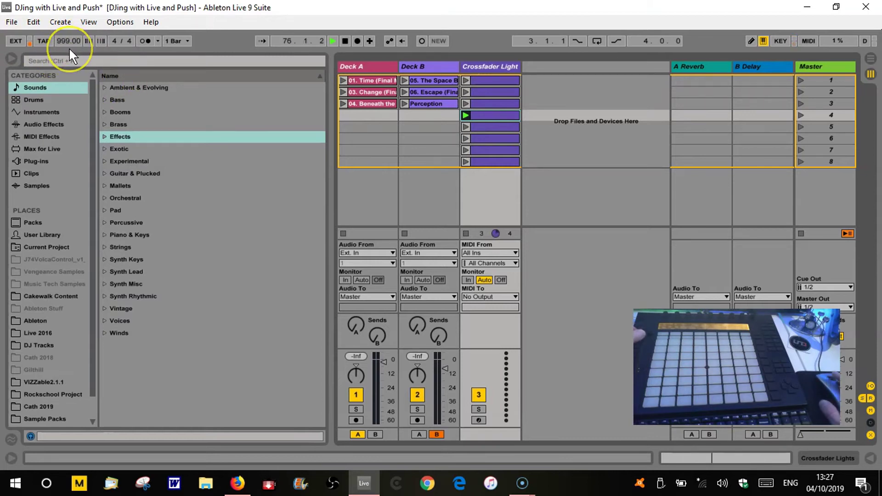
left_click_drag(68, 48, 69, 48)
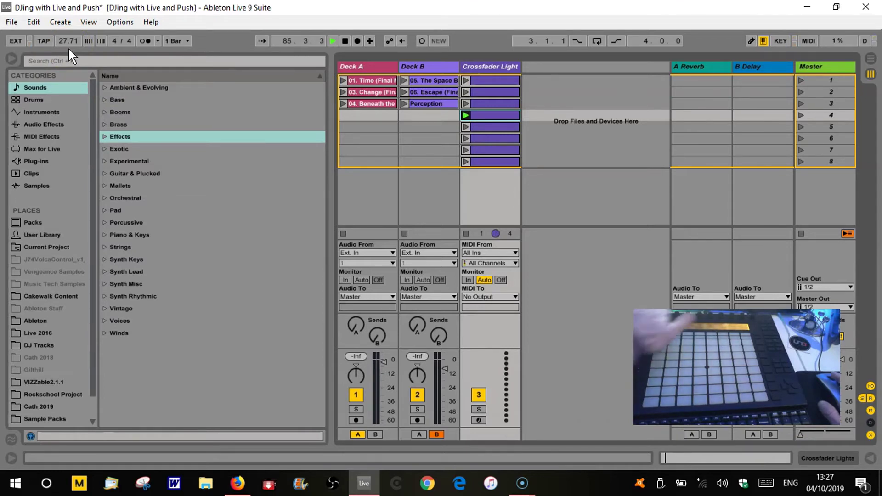
Step: Delete the CC 14 Song Tempo mapping and leave MIDI mapping mode
left_click(804, 40)
left_click(111, 87)
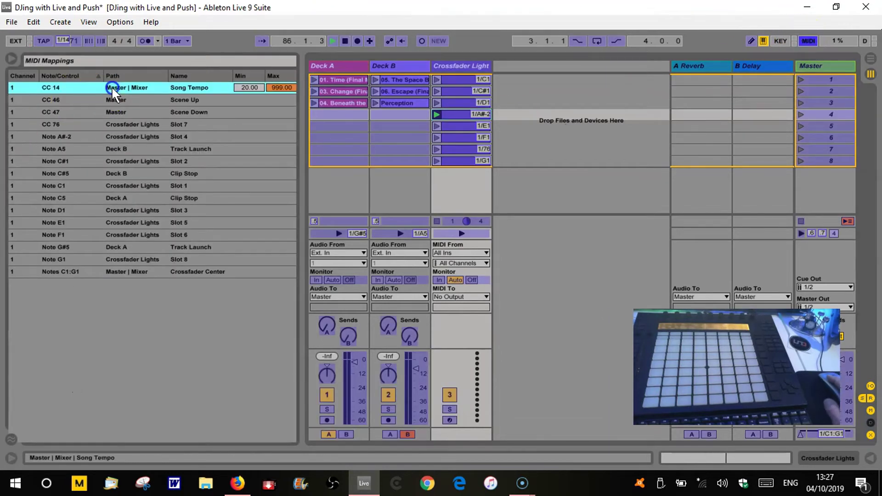
key("Delete")
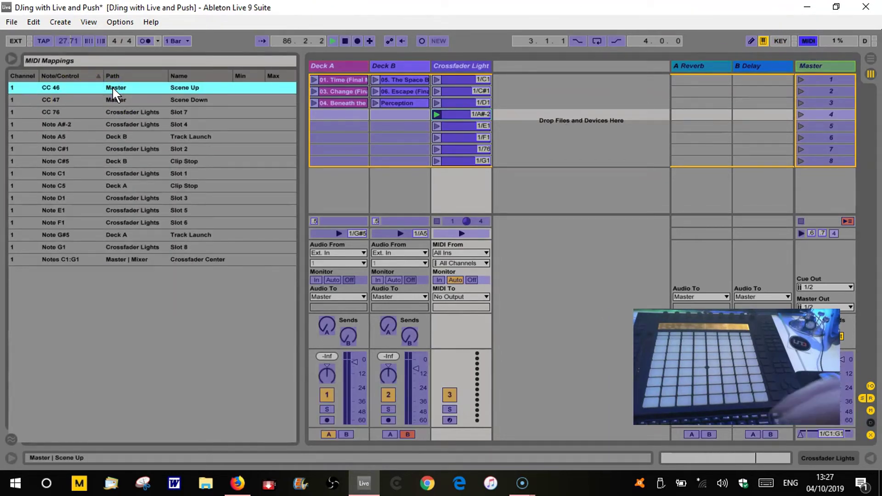
left_click(810, 40)
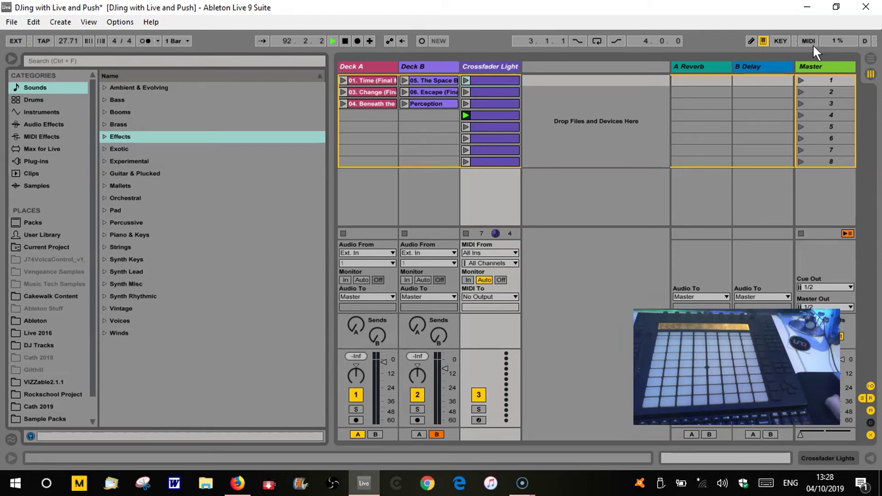
Step: Map the song tempo to CC 45 on the controller and test the new mapping
left_click(819, 45)
left_click(809, 39)
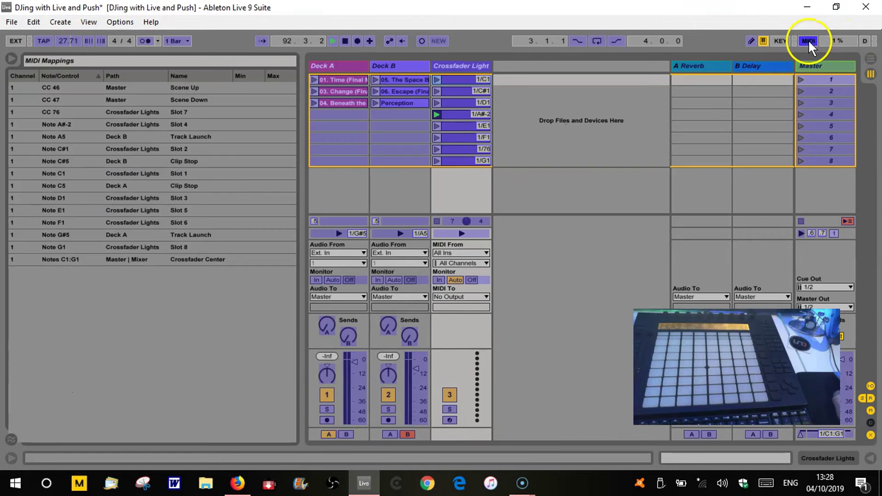
left_click(62, 40)
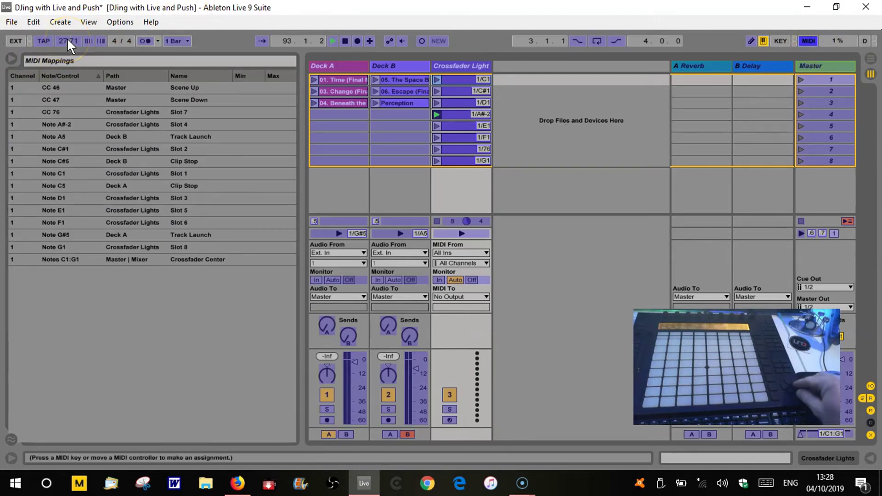
left_click(814, 41)
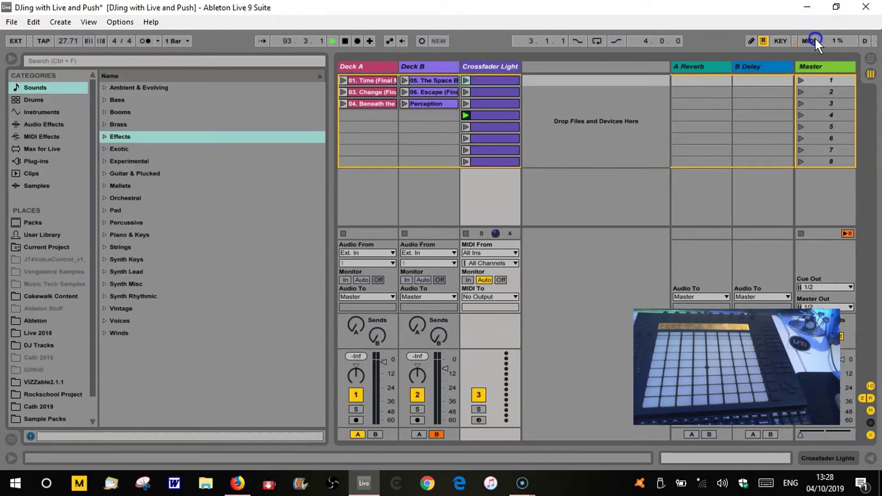
left_click(45, 39)
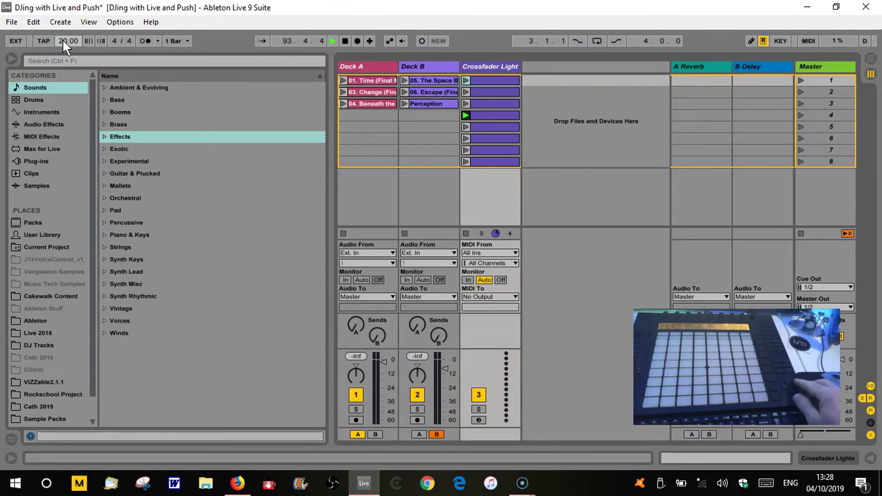
left_click(67, 39)
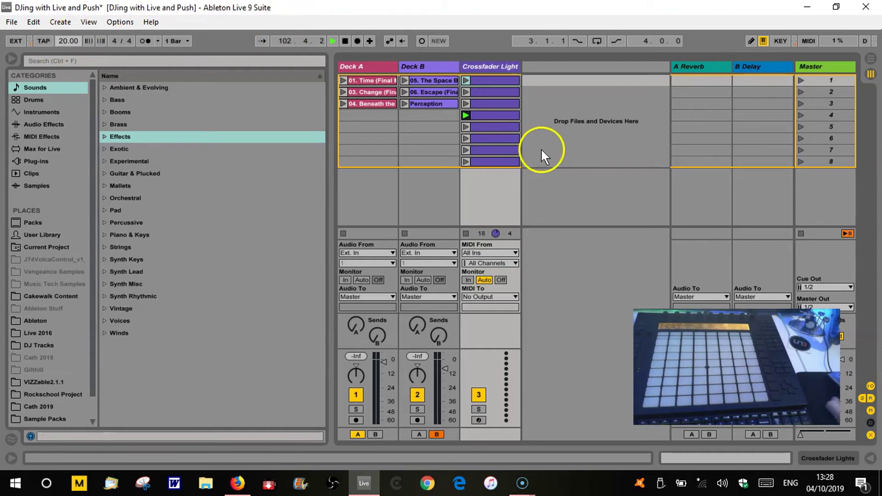
Step: Change the CC 45 Song Tempo mapping's mode to Relative (lin. 2's Comp.)
left_click(809, 40)
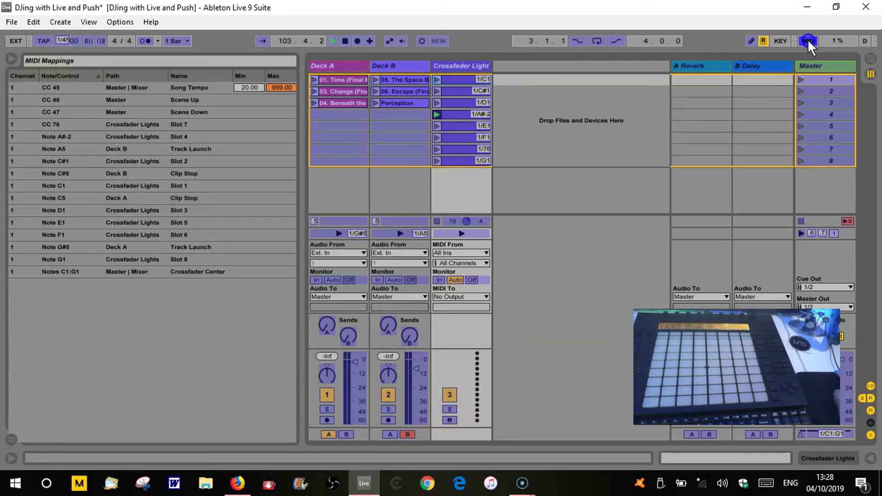
left_click(73, 86)
left_click(62, 39)
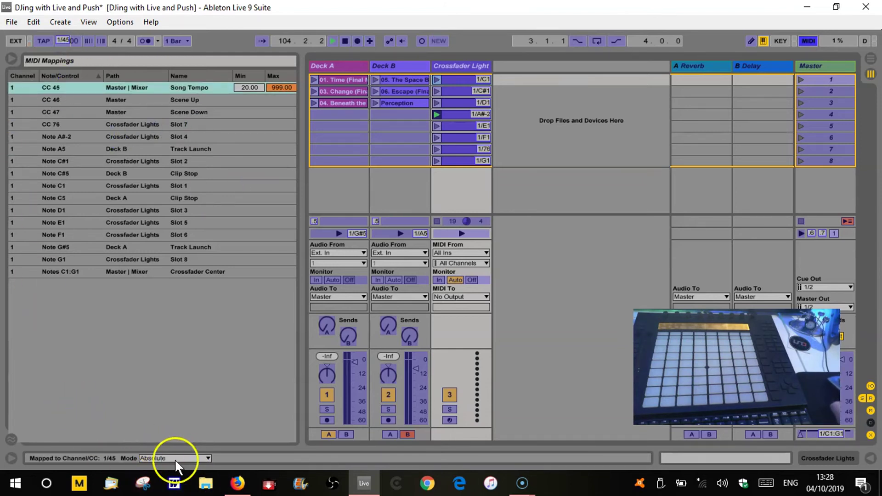
left_click(207, 458)
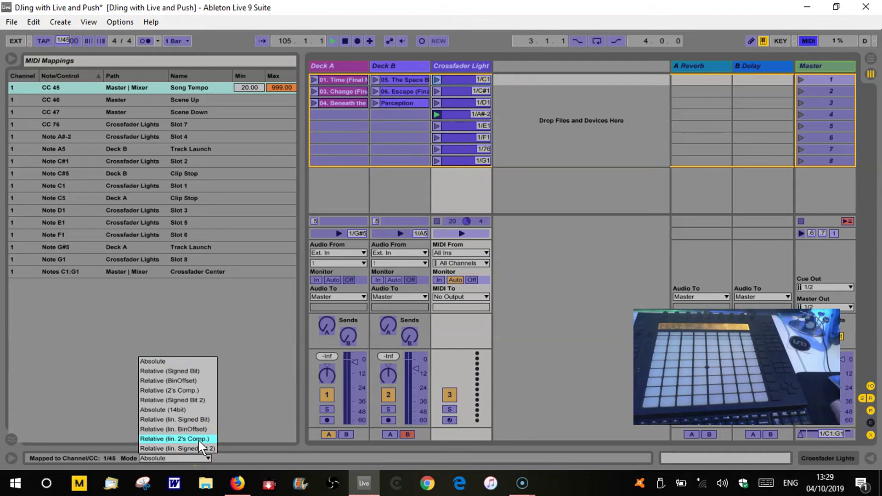
left_click(199, 439)
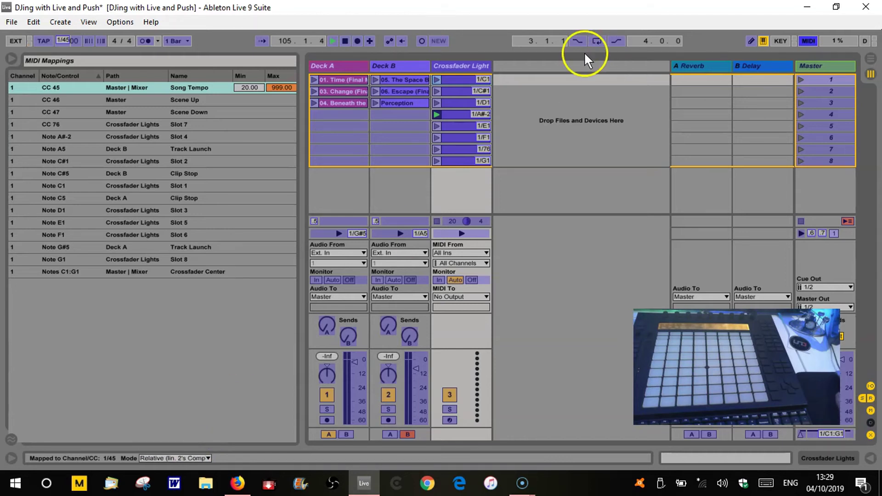
left_click(809, 41)
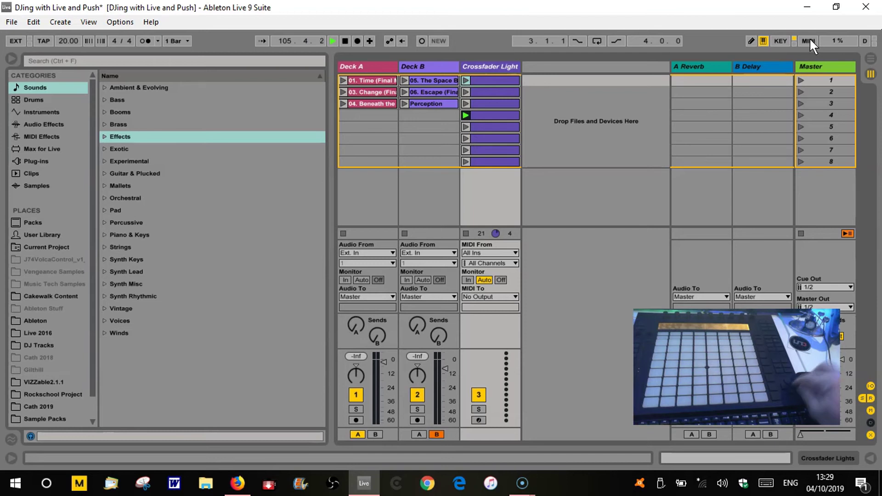
Step: Set the maximum of the Song Tempo MIDI mapping to 276
left_click(808, 41)
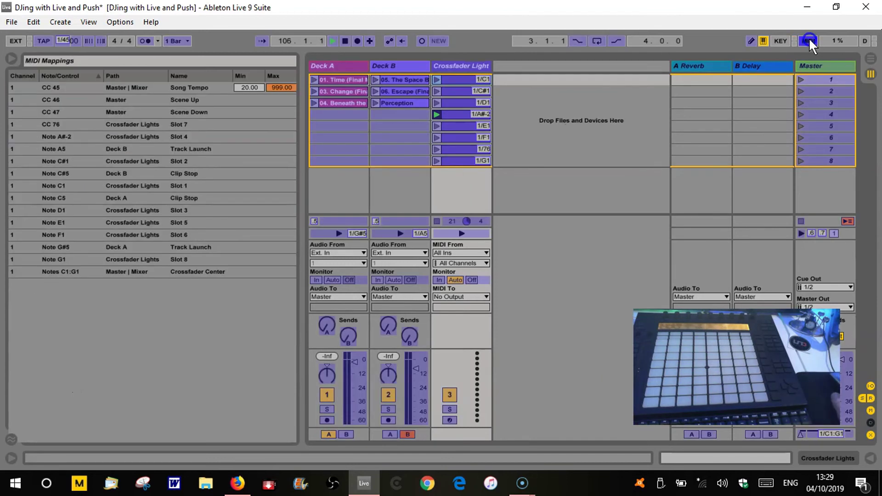
left_click(277, 88)
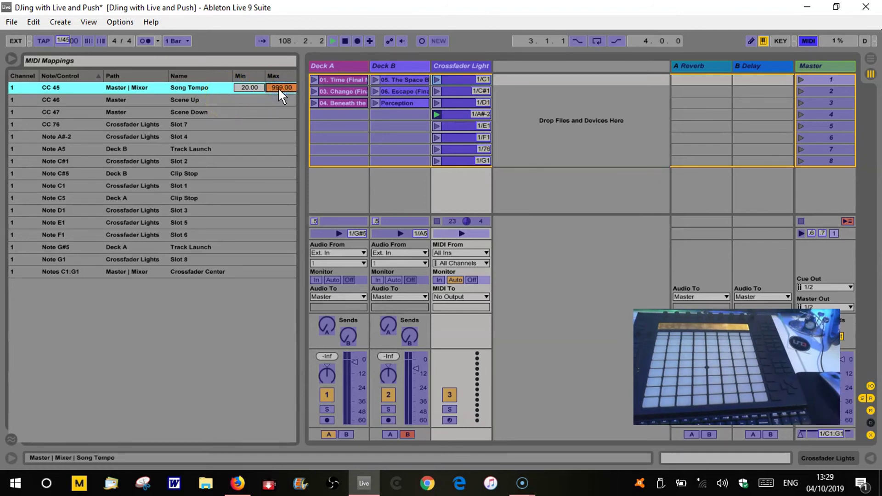
type("276")
left_click(307, 108)
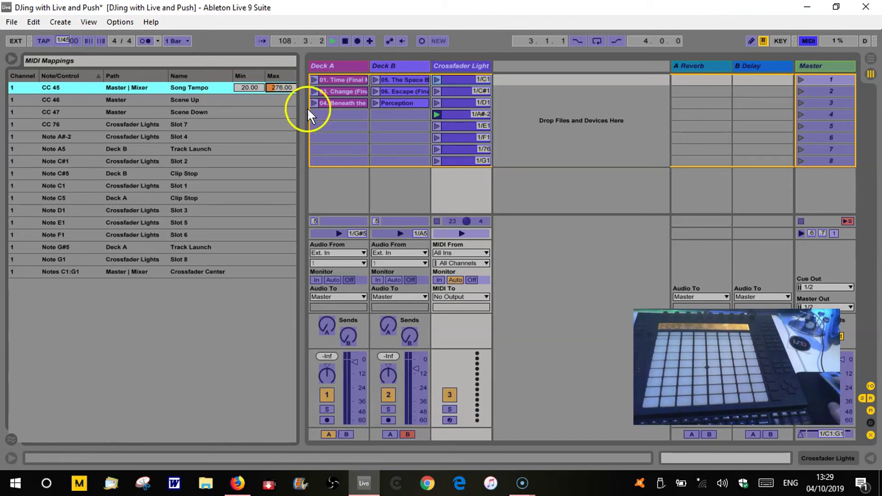
left_click(808, 38)
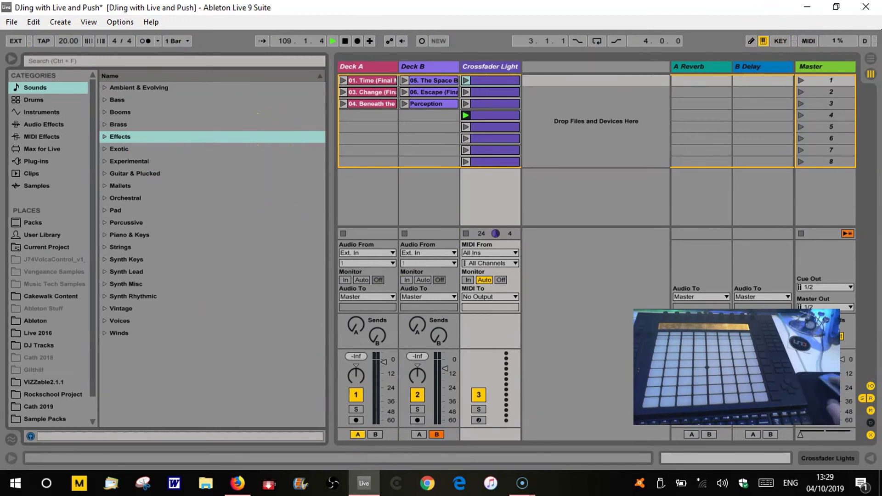
Step: Set the song tempo to 120 BPM and bring it down to 99 BPM to test the mapped control
left_click(60, 39)
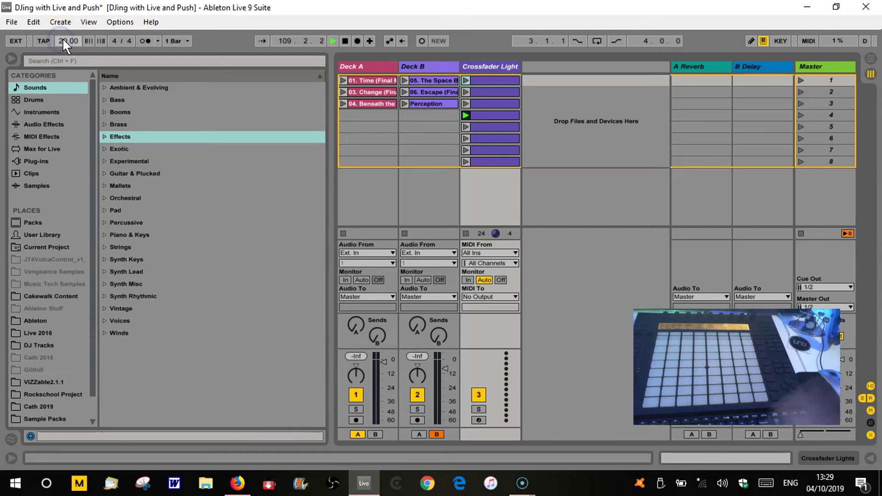
type("120")
key("Return")
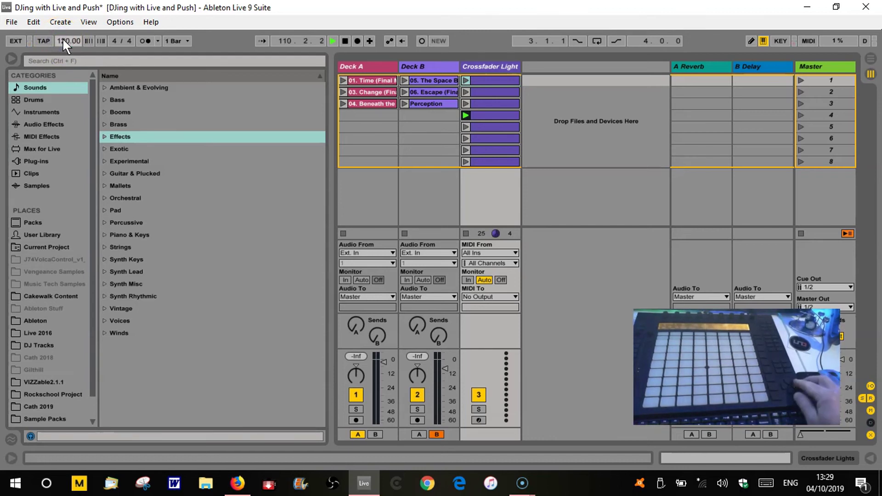
left_click_drag(62, 38, 63, 44)
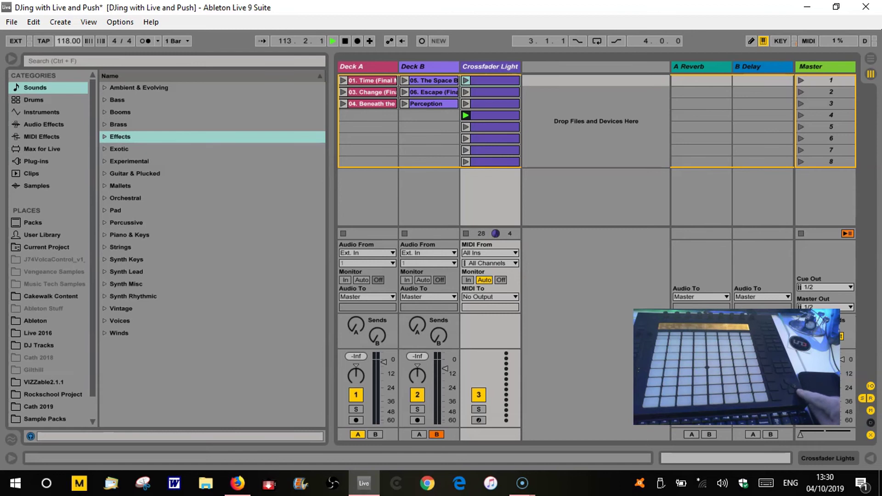
left_click_drag(63, 43, 62, 49)
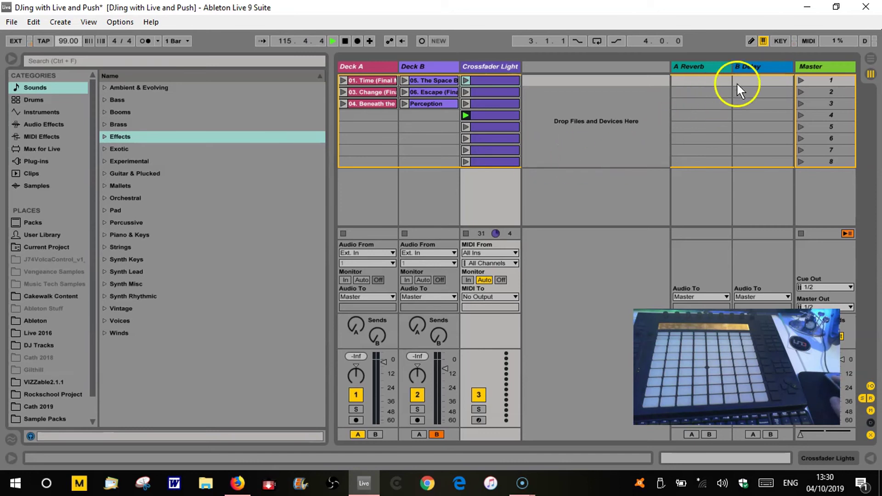
Step: Invert the range of the Song Tempo mapping so it runs from 276 to 20, and leave MIDI mapping mode
left_click(812, 40)
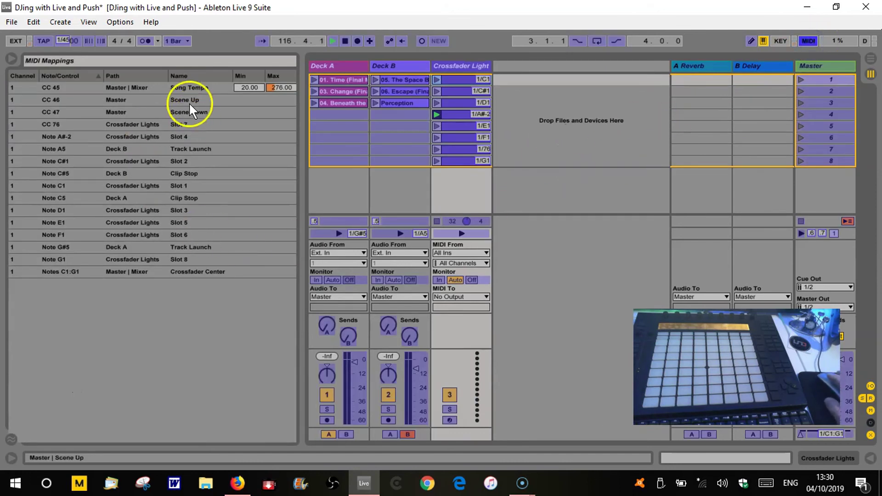
right_click(192, 86)
left_click(222, 92)
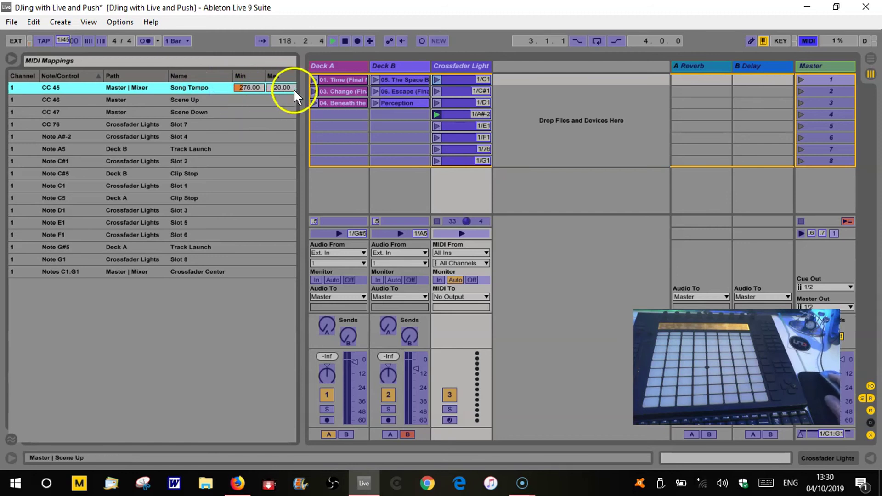
left_click(809, 40)
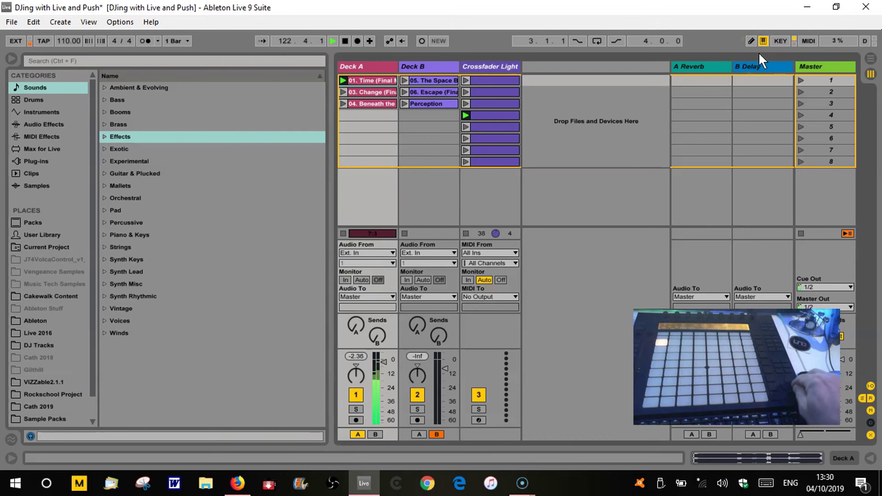
Step: Open the 01. Time clip on Deck A, turn on its Warp setting, and stop playback
double_click(373, 82)
left_click(465, 112)
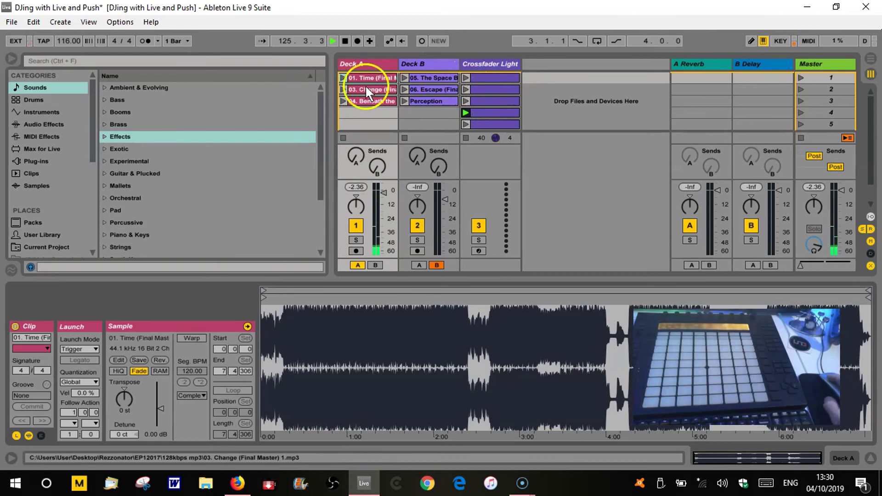
left_click(193, 339)
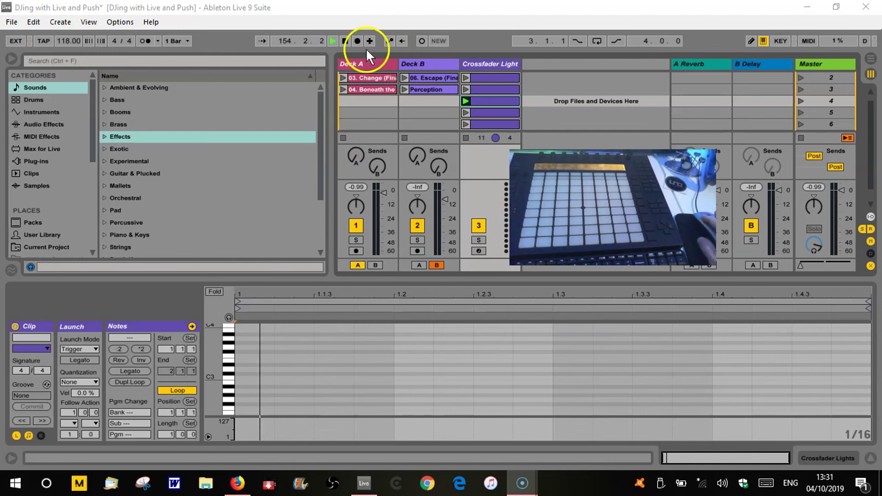
left_click(345, 40)
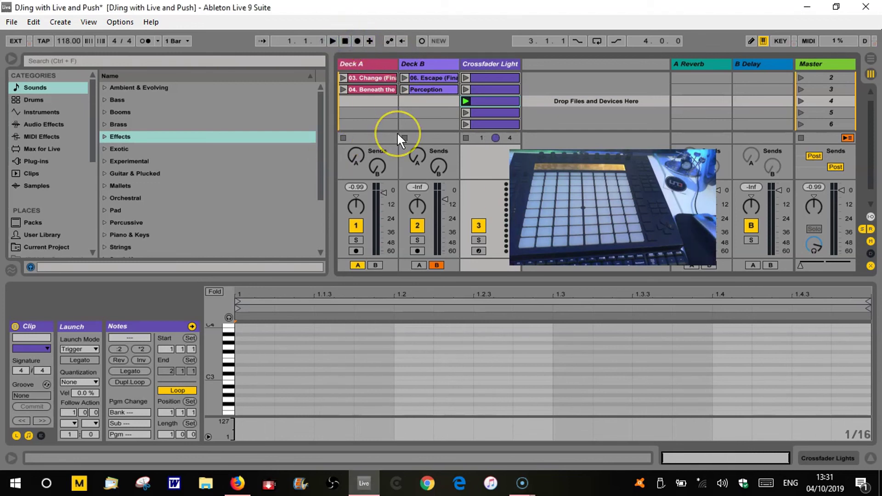